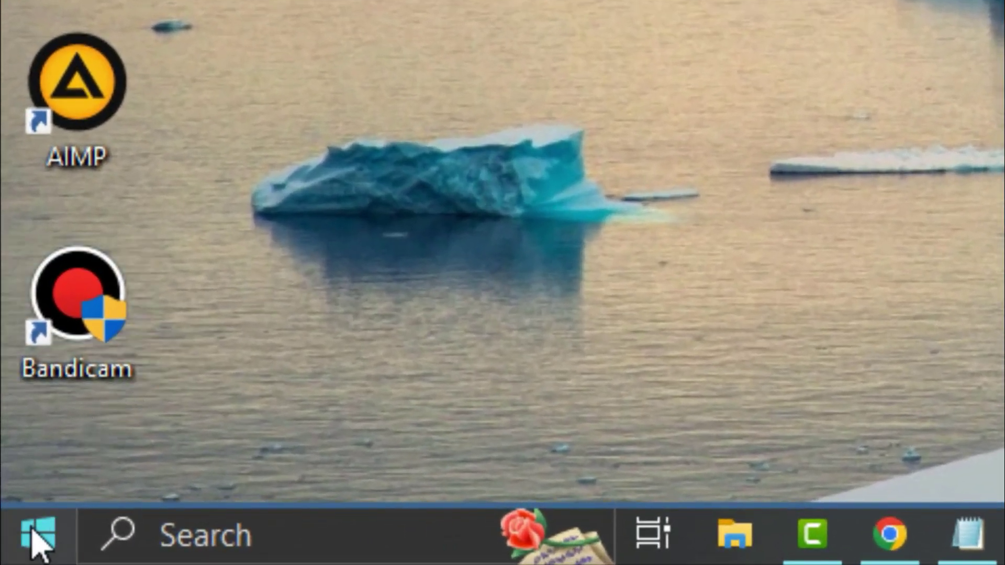
# Turn on Bluetooth in the Devices section of Windows Settings.
pyautogui.click(38, 534)
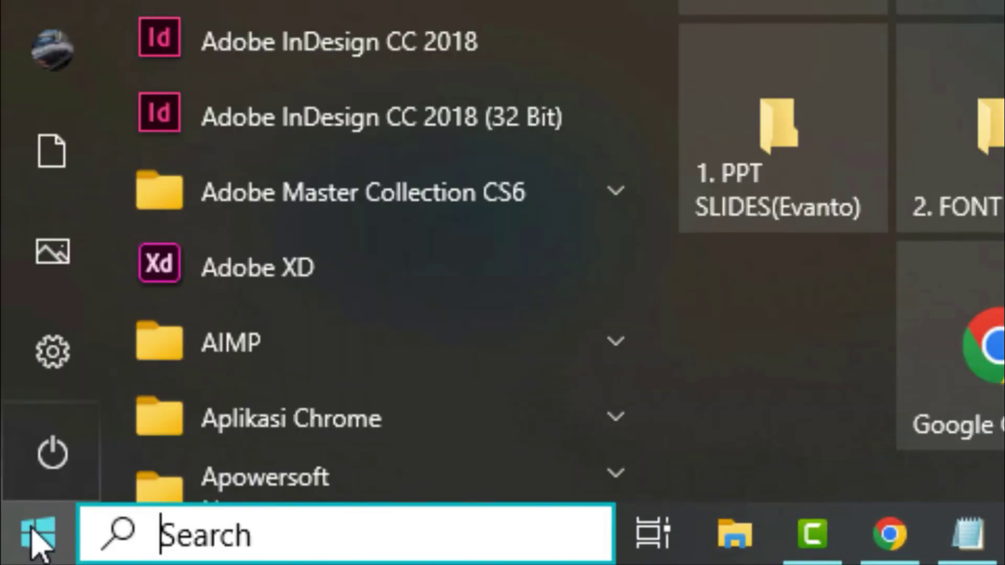
pyautogui.click(54, 349)
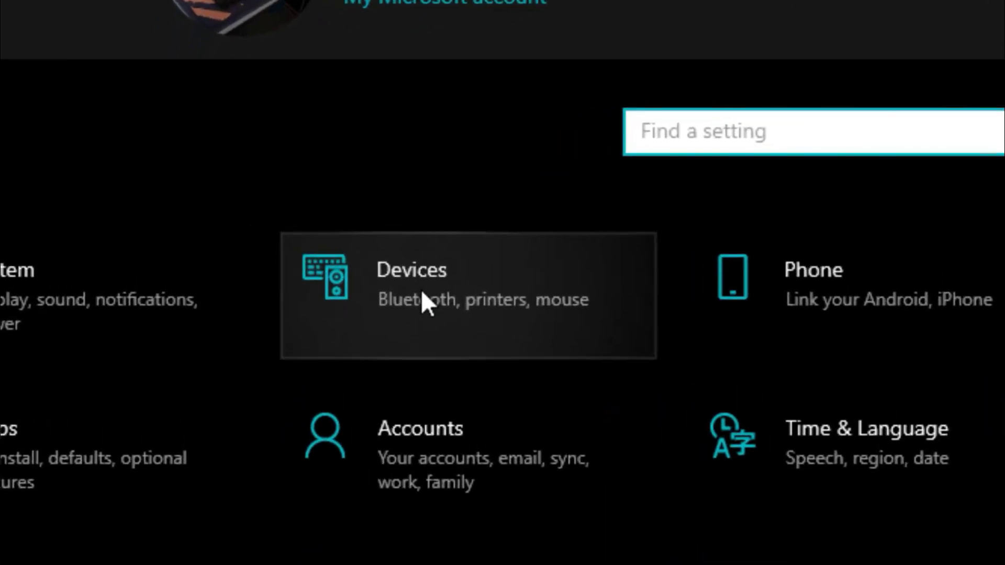
pyautogui.click(439, 297)
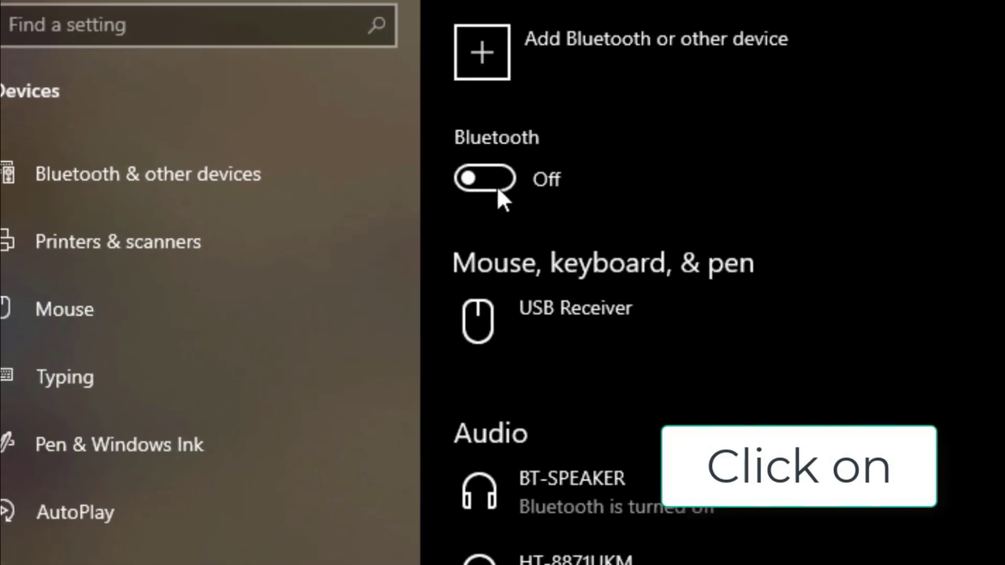
pyautogui.click(500, 180)
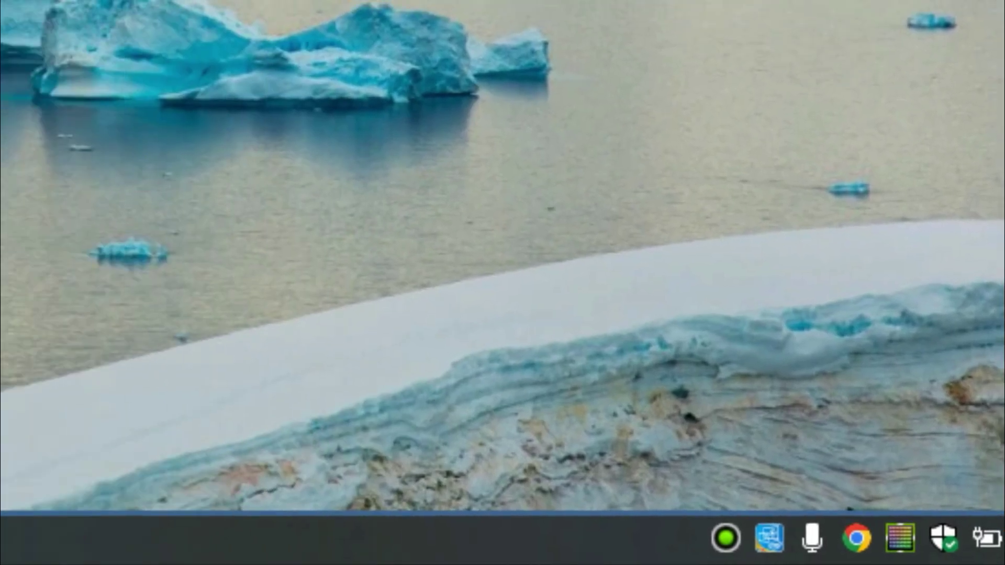
# Launch services.msc and open the properties of the Bluetooth Support Service.
pyautogui.press('super+r')
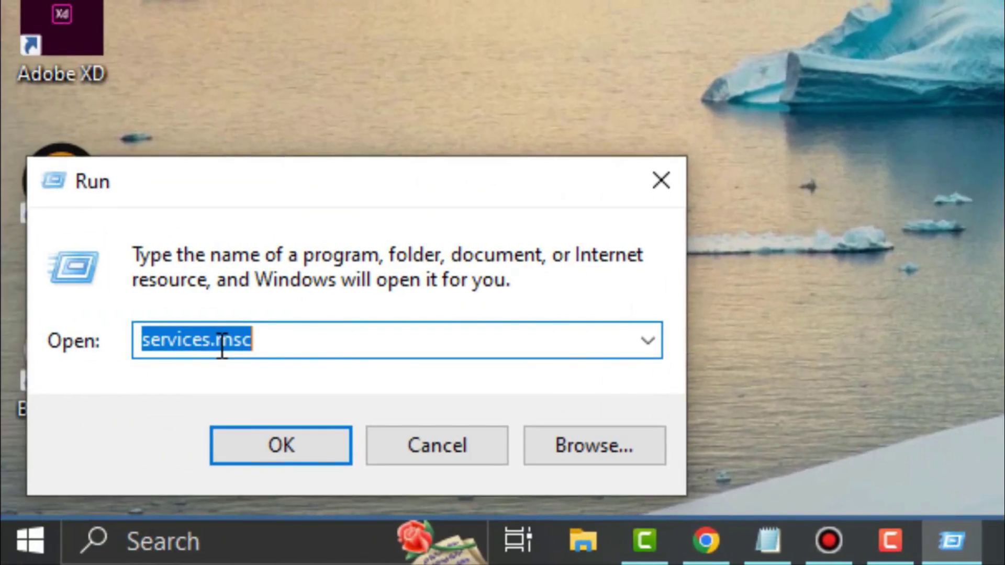
pyautogui.write('services.msc')
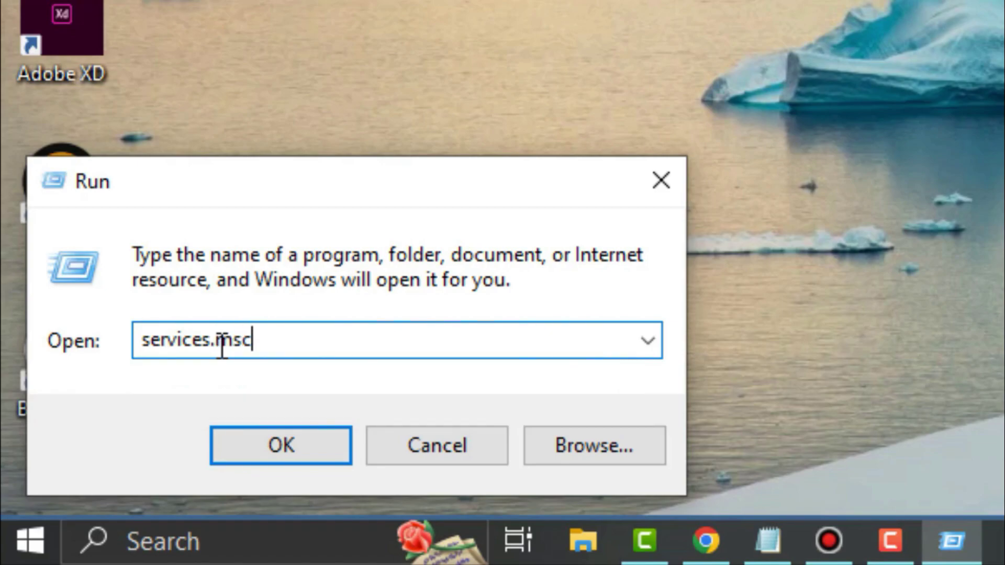
pyautogui.press('Return')
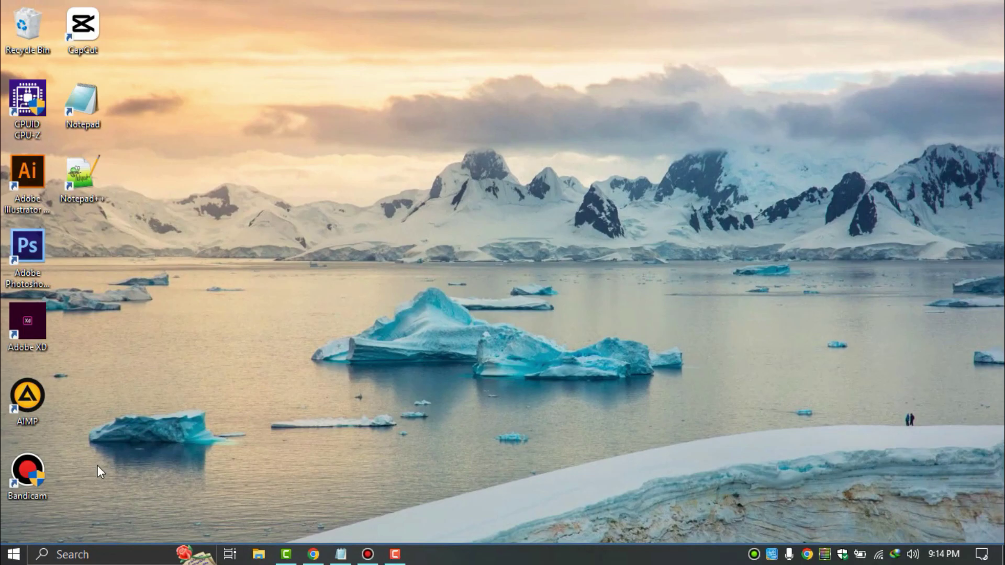
pyautogui.scroll(-5, 711, 288)
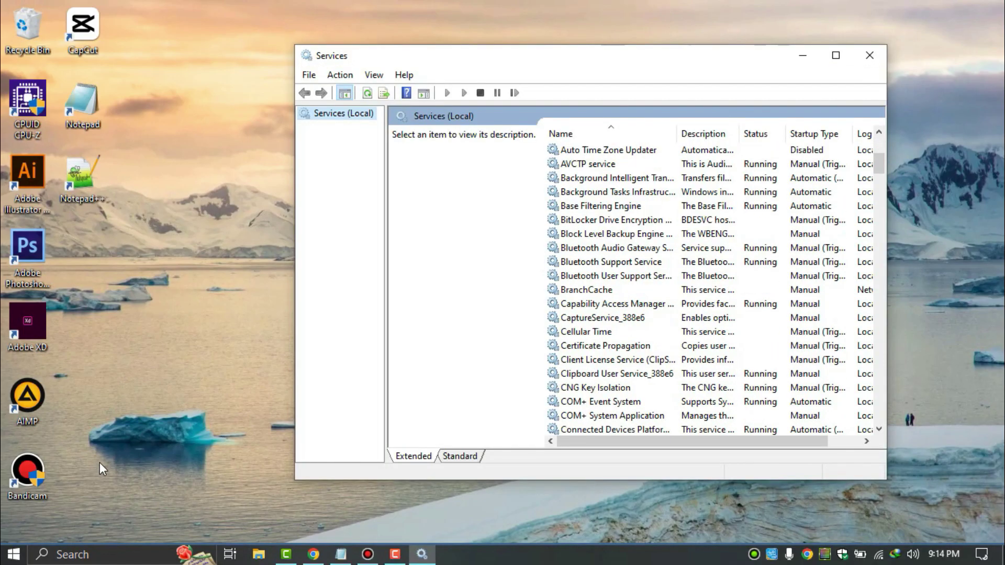
pyautogui.click(611, 262)
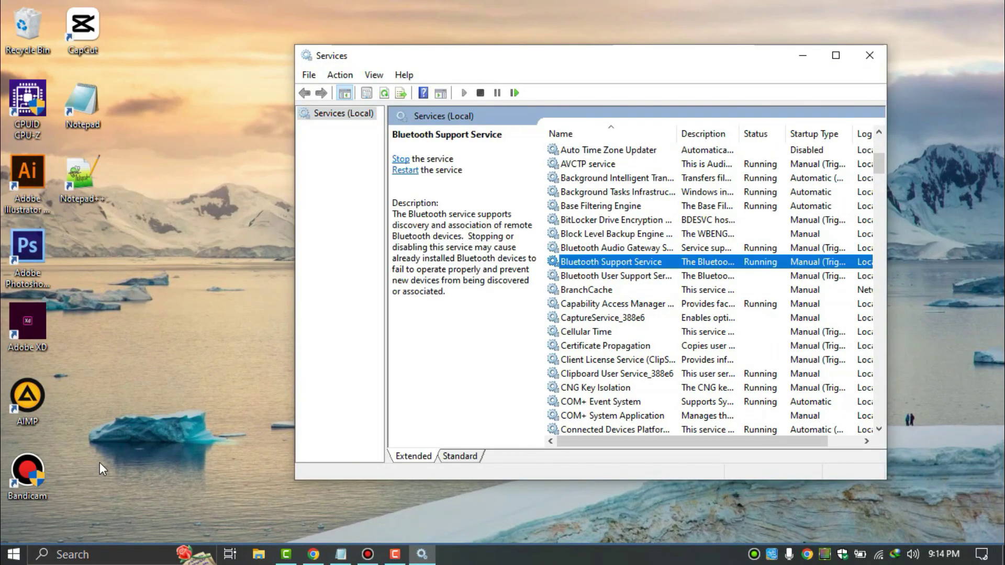
pyautogui.rightClick(594, 262)
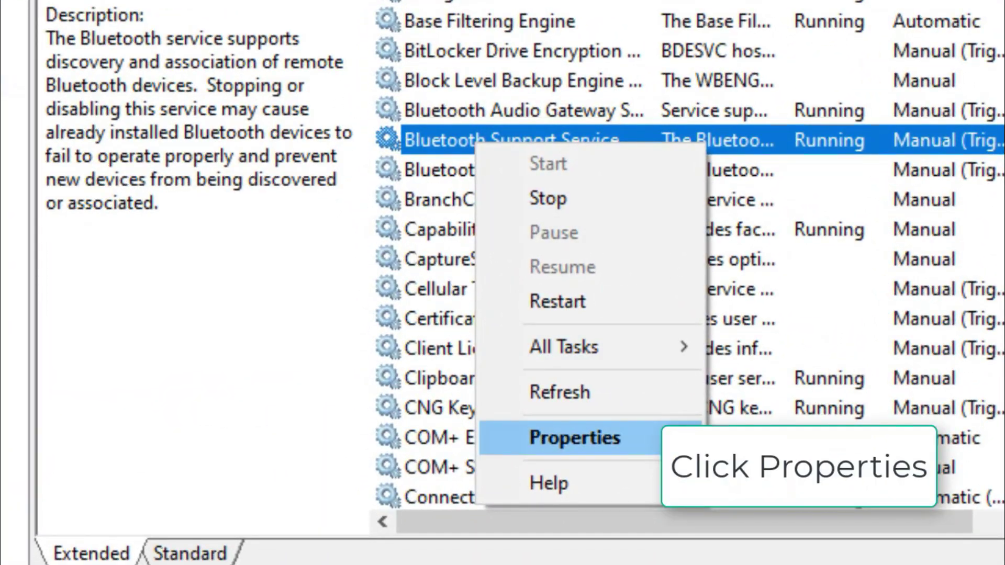
pyautogui.click(514, 479)
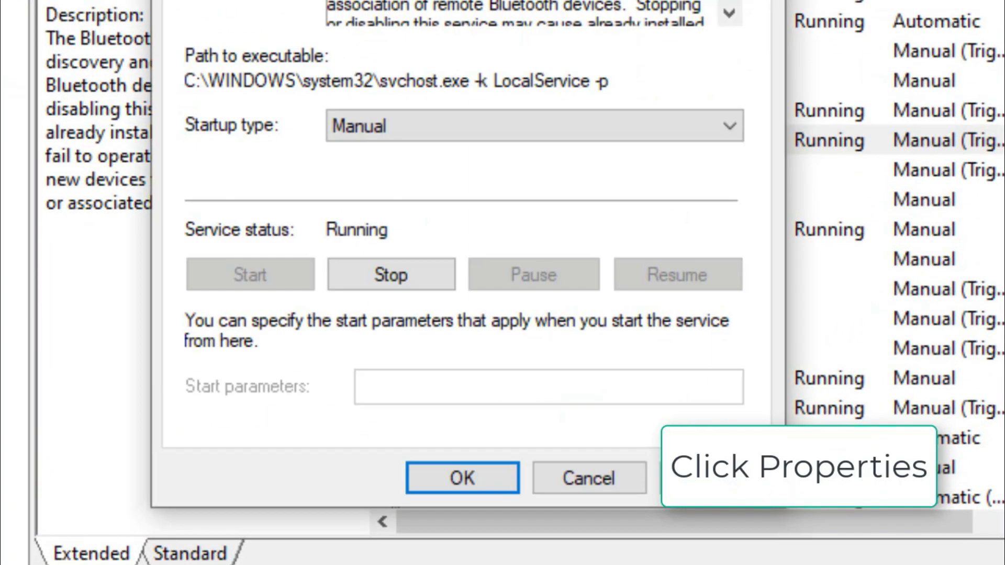
# Set the Bluetooth Support Service startup type to Manual, then stop and restart the service and apply the settings.
pyautogui.click(534, 126)
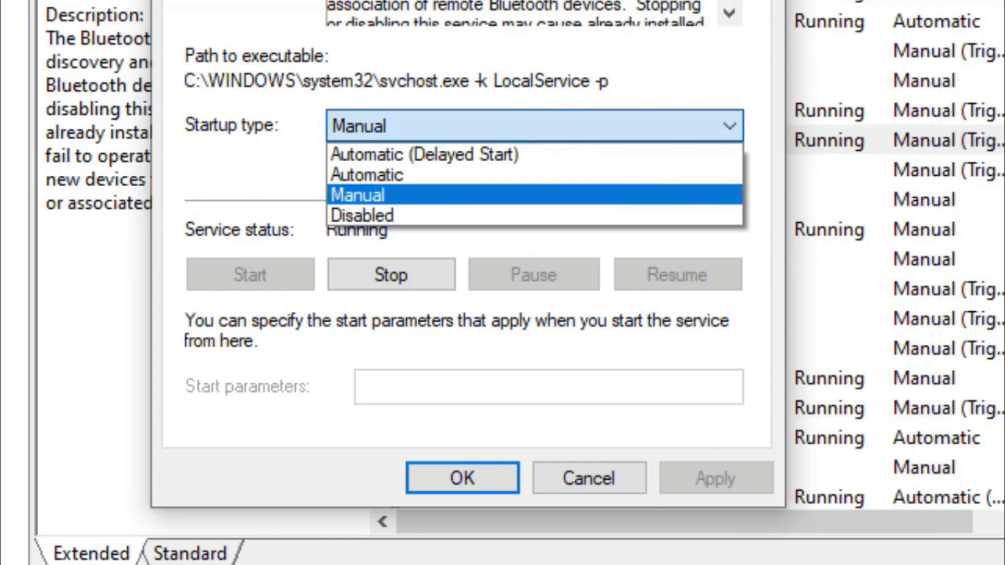
pyautogui.click(357, 194)
pyautogui.click(391, 274)
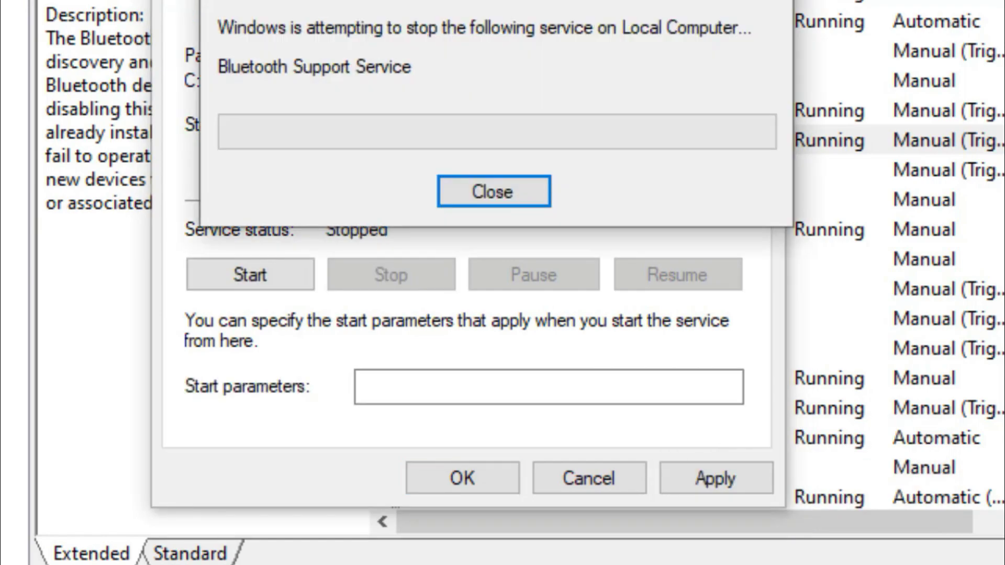
pyautogui.click(250, 274)
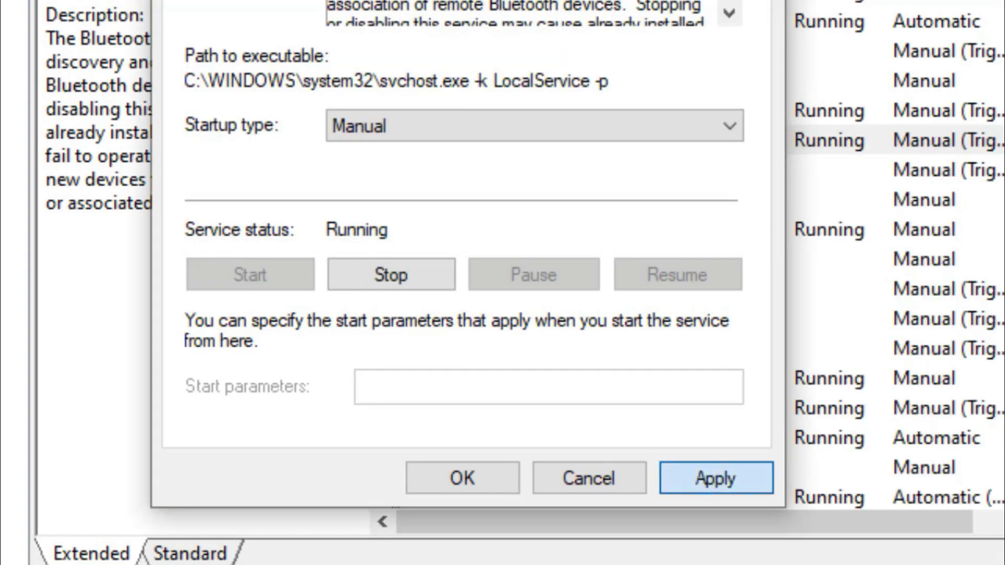
pyautogui.click(716, 479)
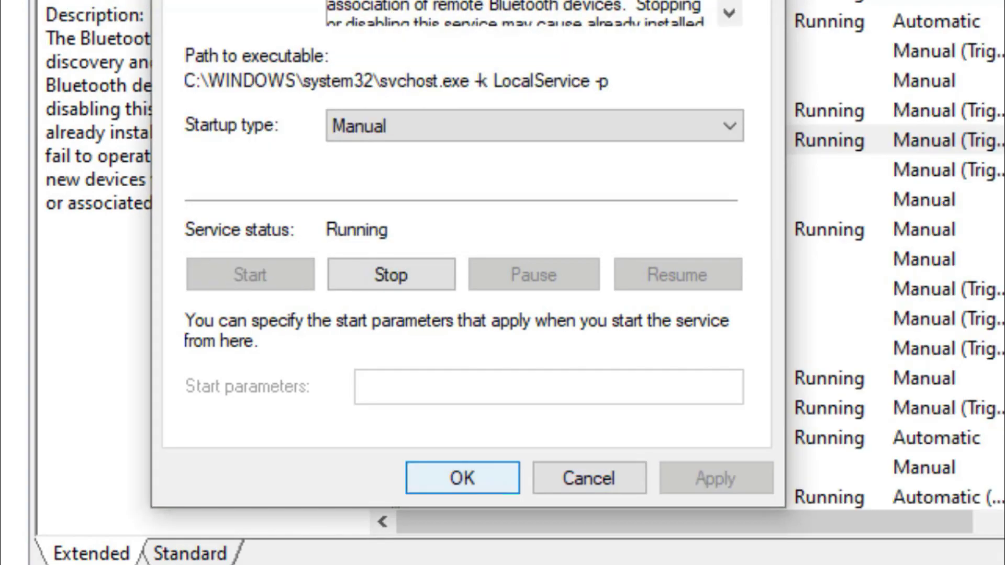
pyautogui.click(463, 479)
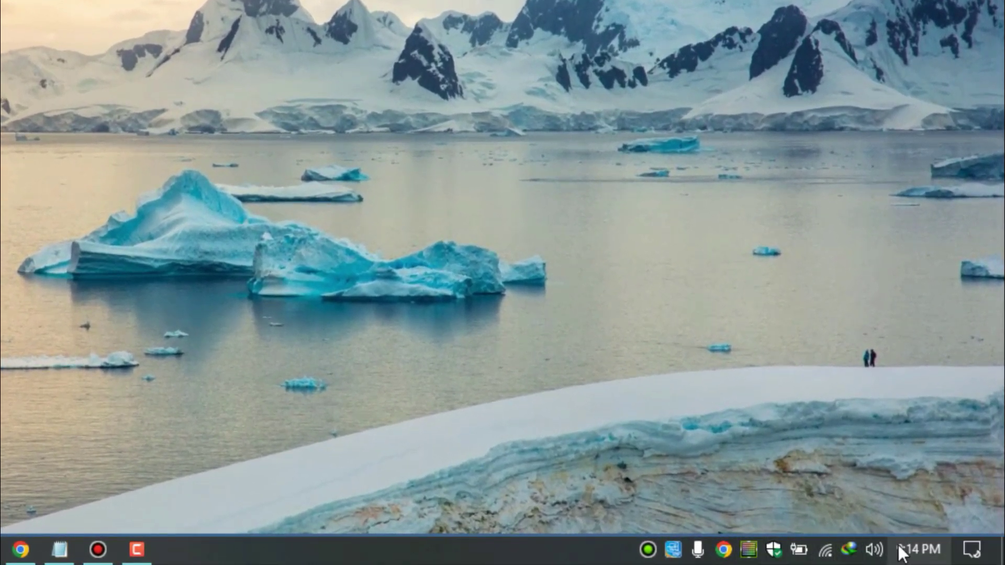
# Add the Bluetooth tile to the Action Center quick actions and save the layout.
pyautogui.moveTo(897, 547)
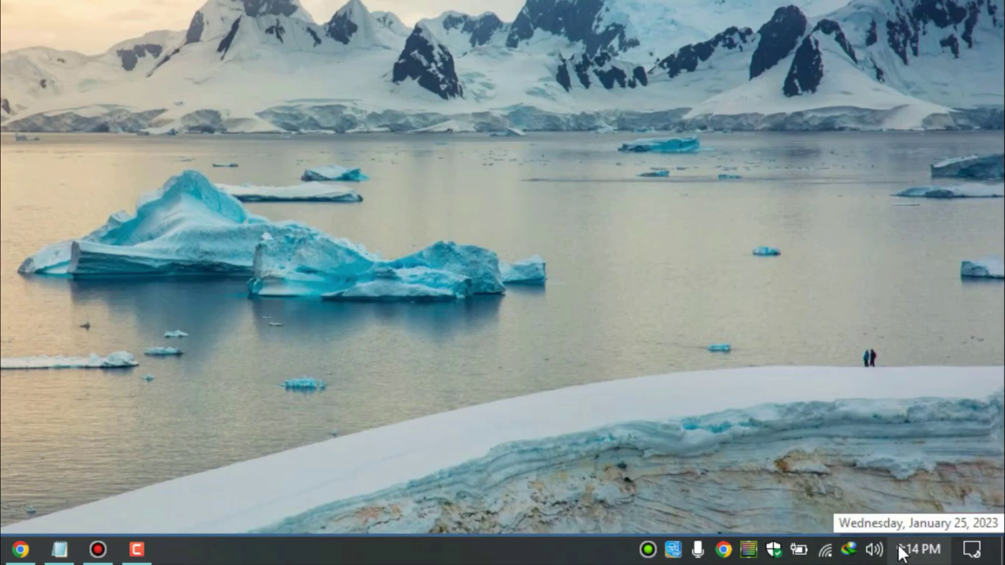
pyautogui.click(966, 553)
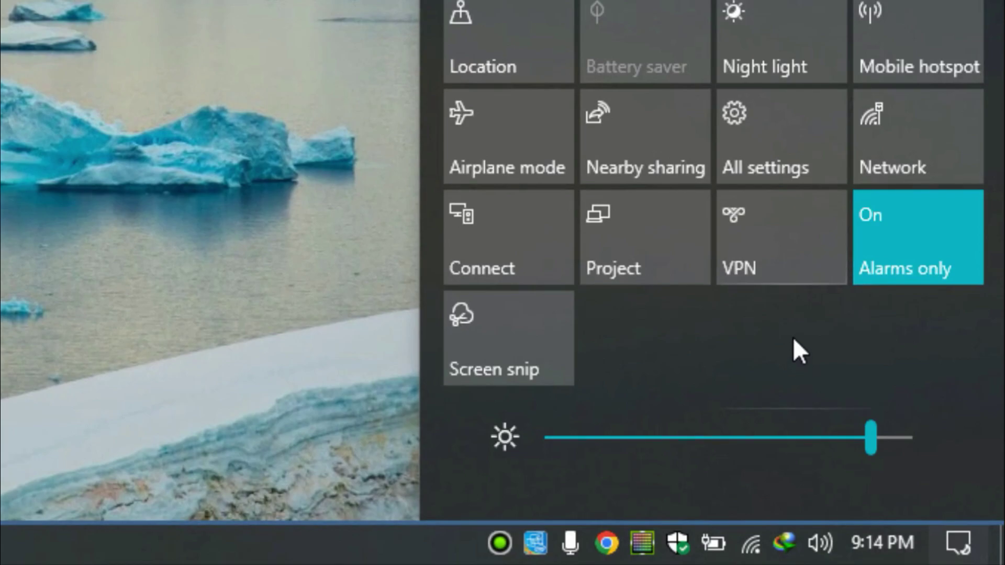
pyautogui.rightClick(793, 337)
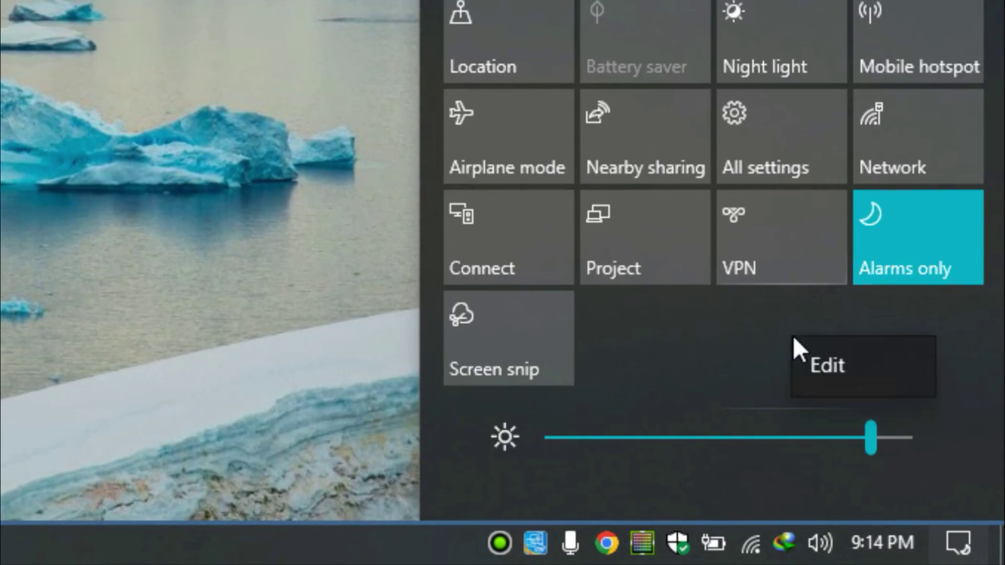
pyautogui.click(812, 364)
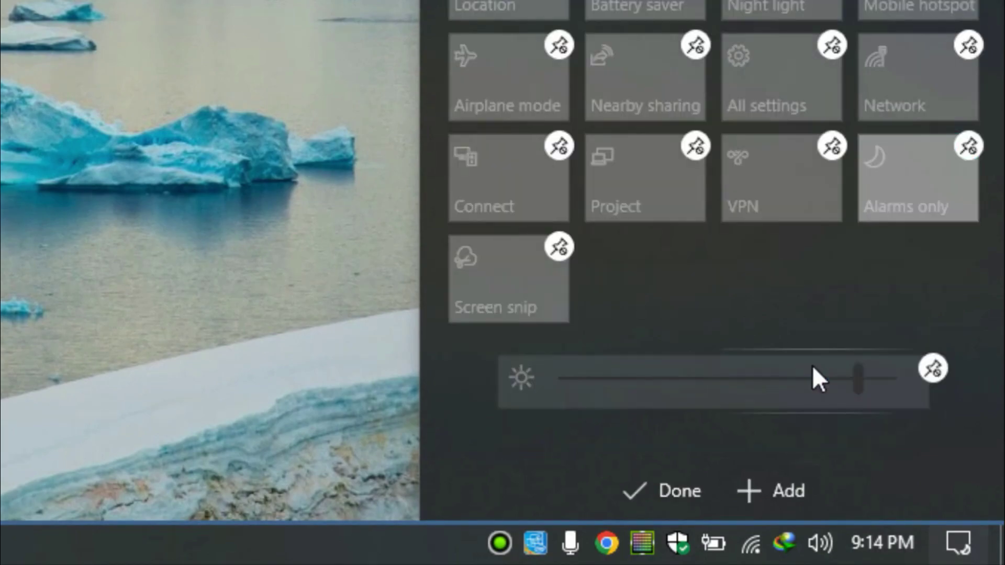
pyautogui.click(767, 486)
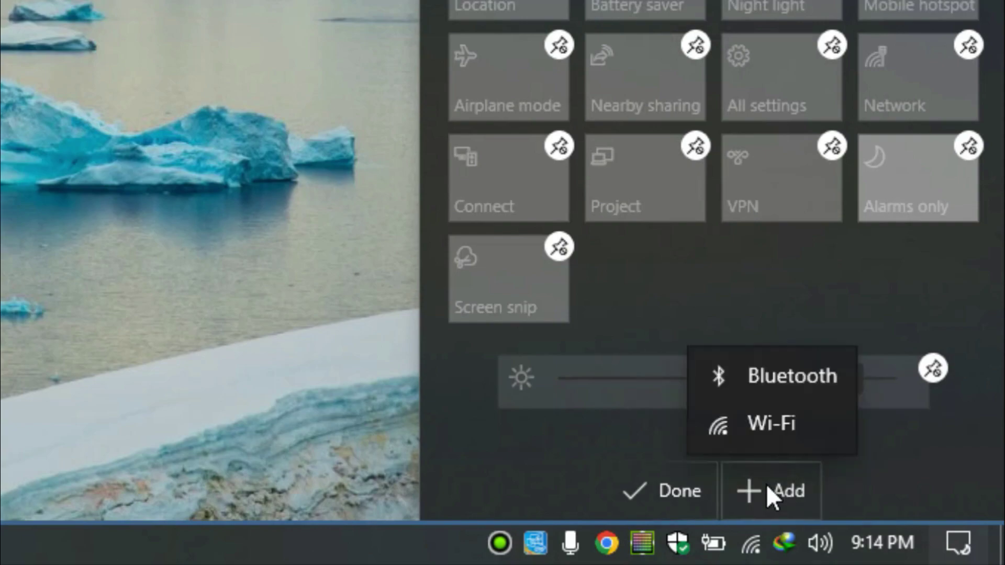
pyautogui.click(769, 373)
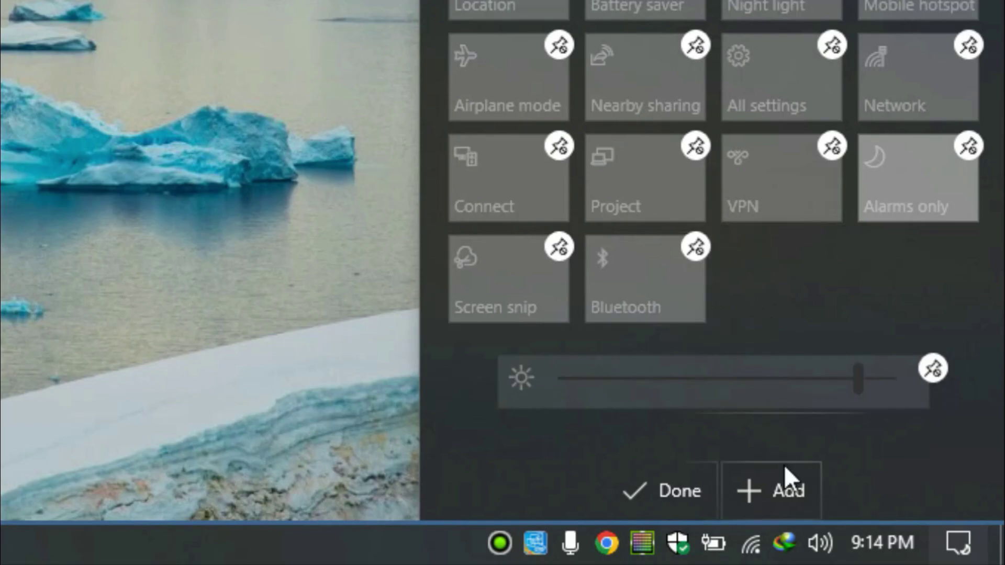
pyautogui.click(692, 494)
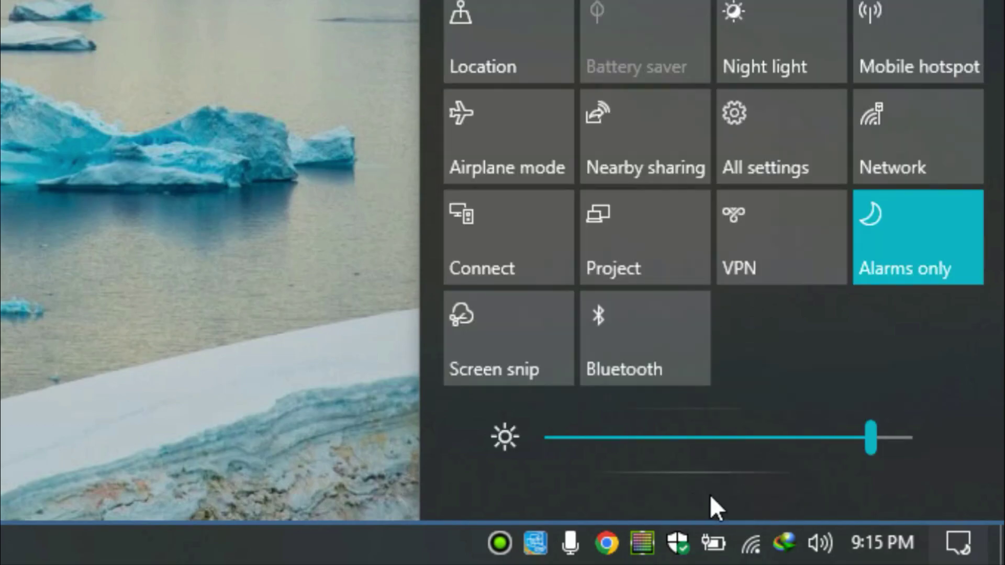
pyautogui.click(338, 271)
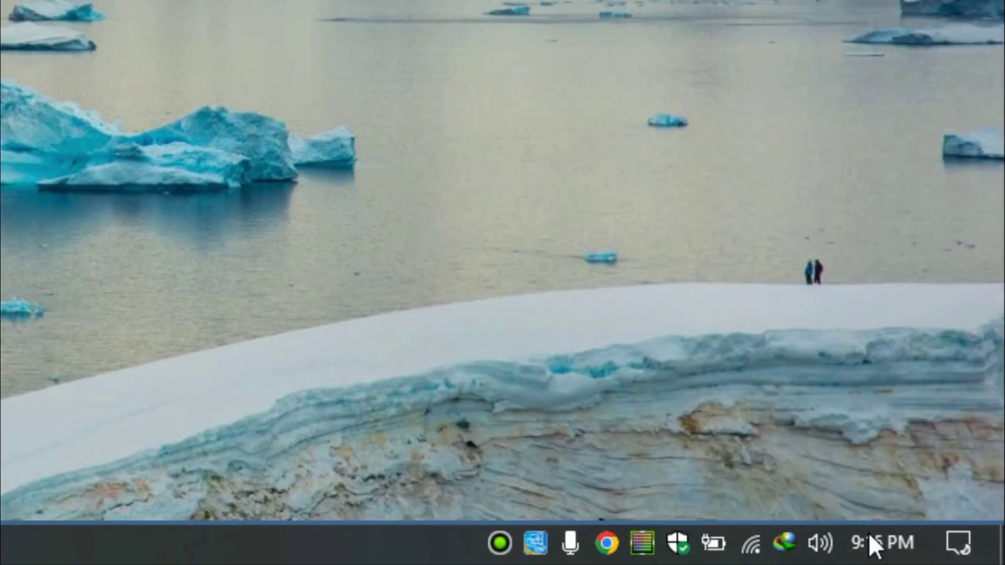
pyautogui.click(958, 543)
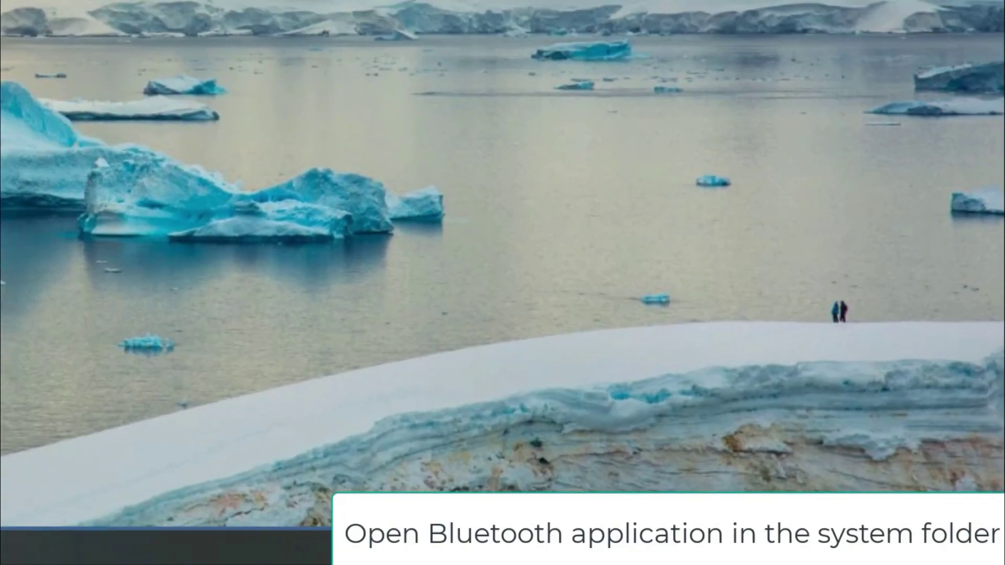
# Switch to File Explorer and open the folder C:\Windows\System32.
pyautogui.click(240, 548)
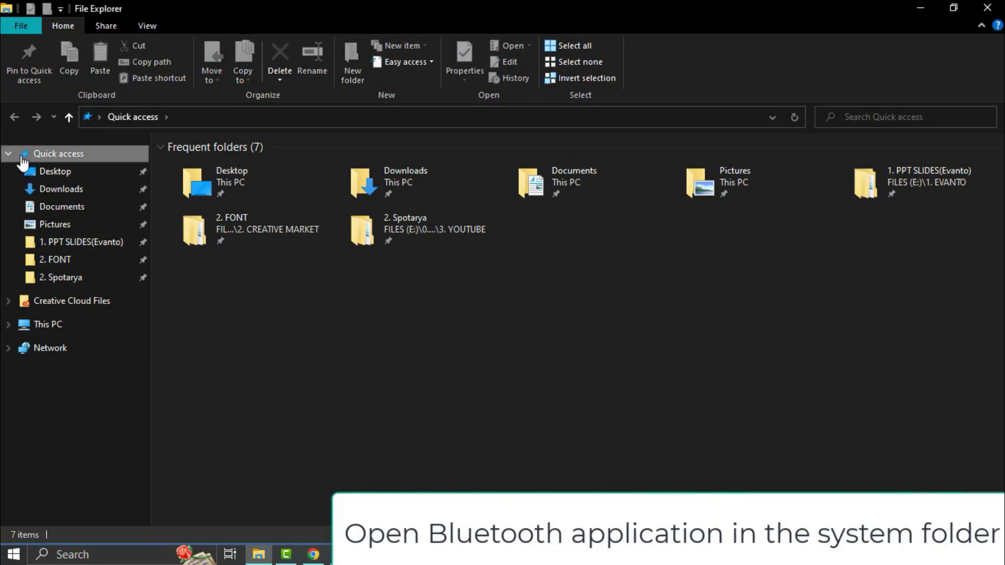
pyautogui.click(7, 154)
pyautogui.click(9, 200)
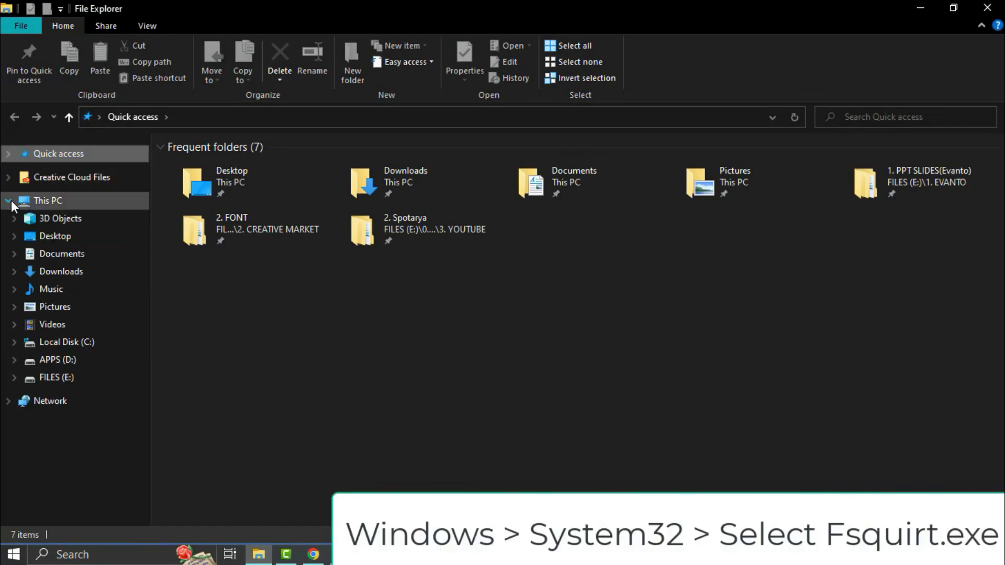
pyautogui.click(70, 346)
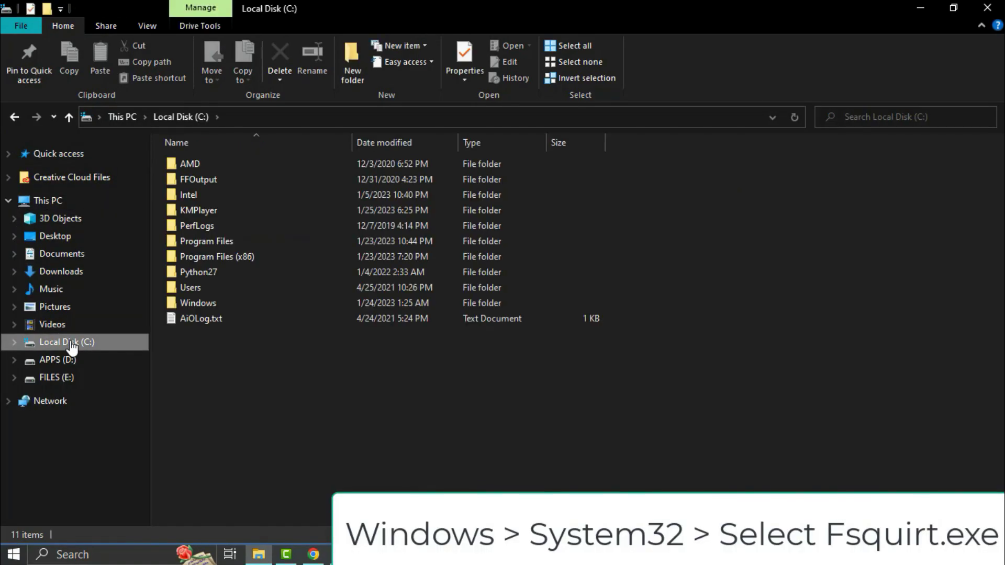
pyautogui.doubleClick(184, 303)
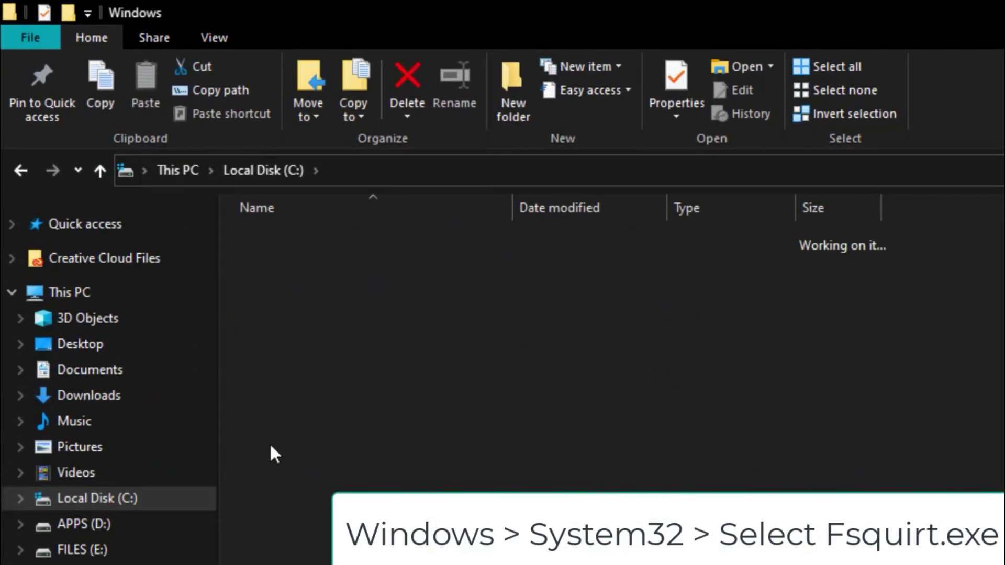
pyautogui.scroll(-15, 272, 455)
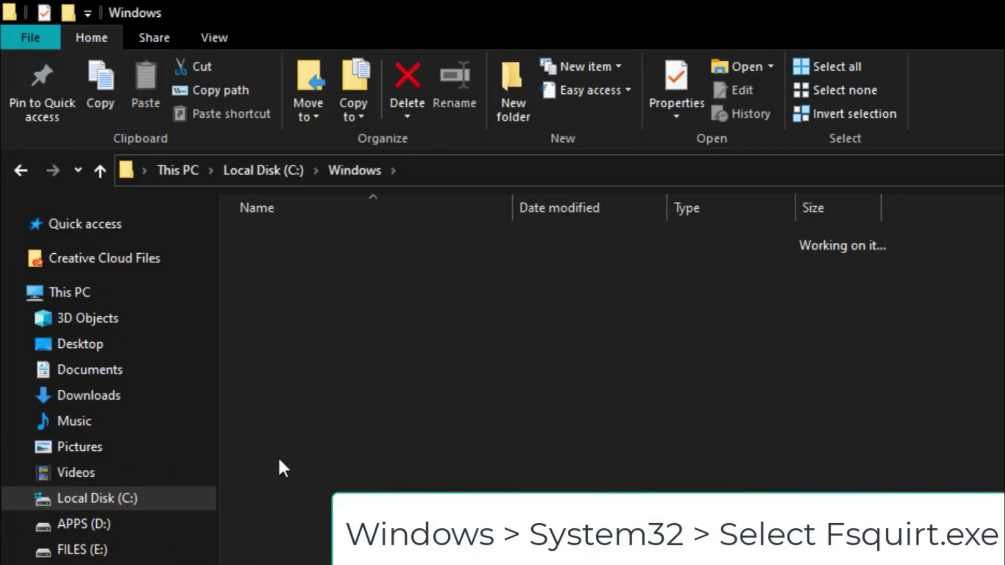
pyautogui.doubleClick(279, 457)
# Locate fsquirt.exe in the System32 folder and run it.
pyautogui.scroll(-20, 535, 438)
pyautogui.scroll(10, 535, 437)
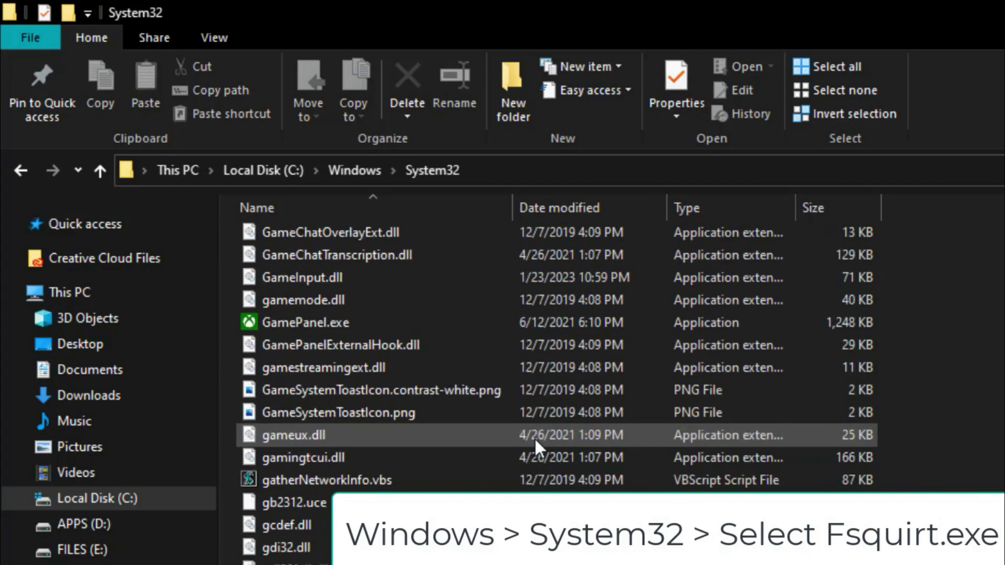
pyautogui.scroll(3, 535, 437)
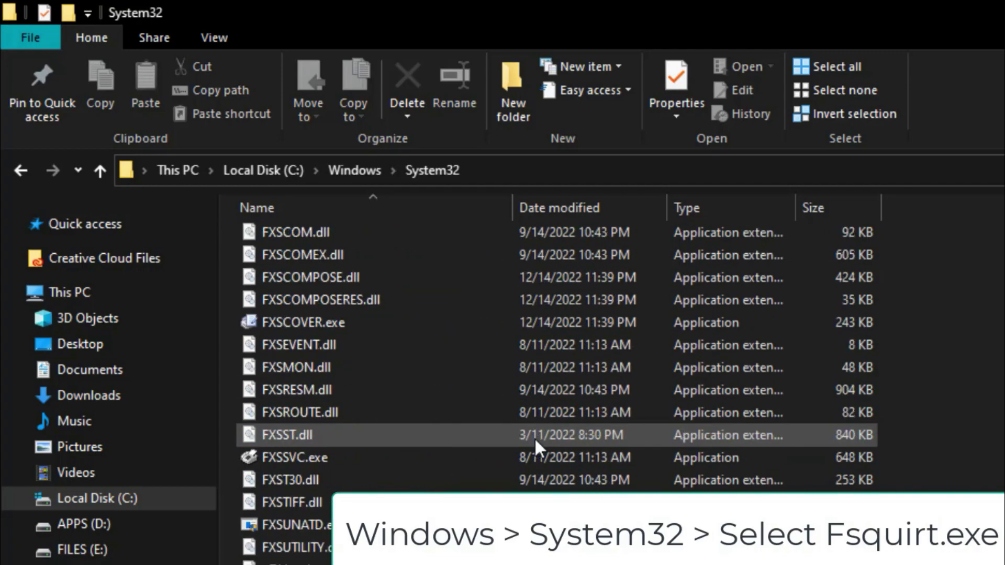
pyautogui.scroll(7, 535, 437)
pyautogui.scroll(4, 535, 438)
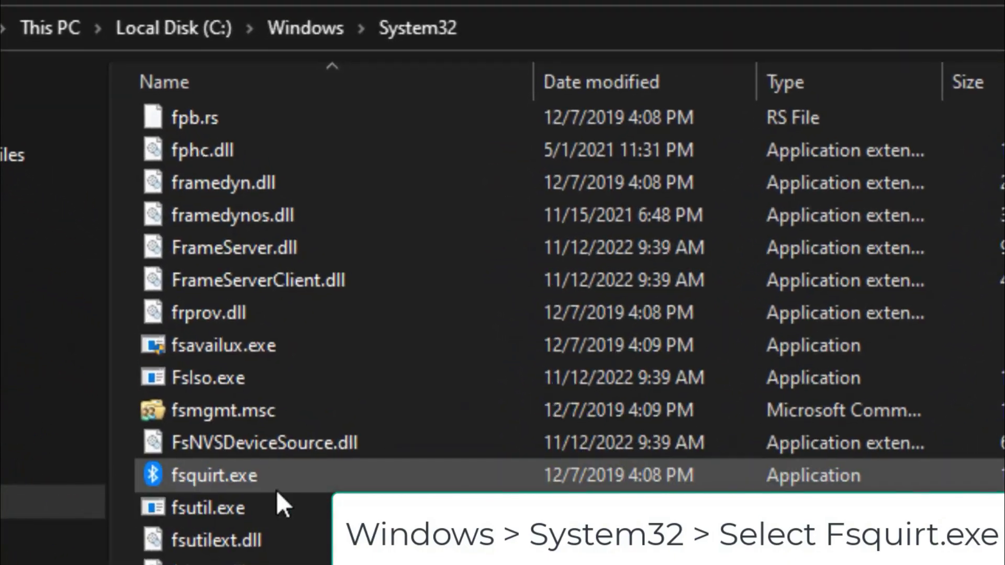
pyautogui.doubleClick(234, 475)
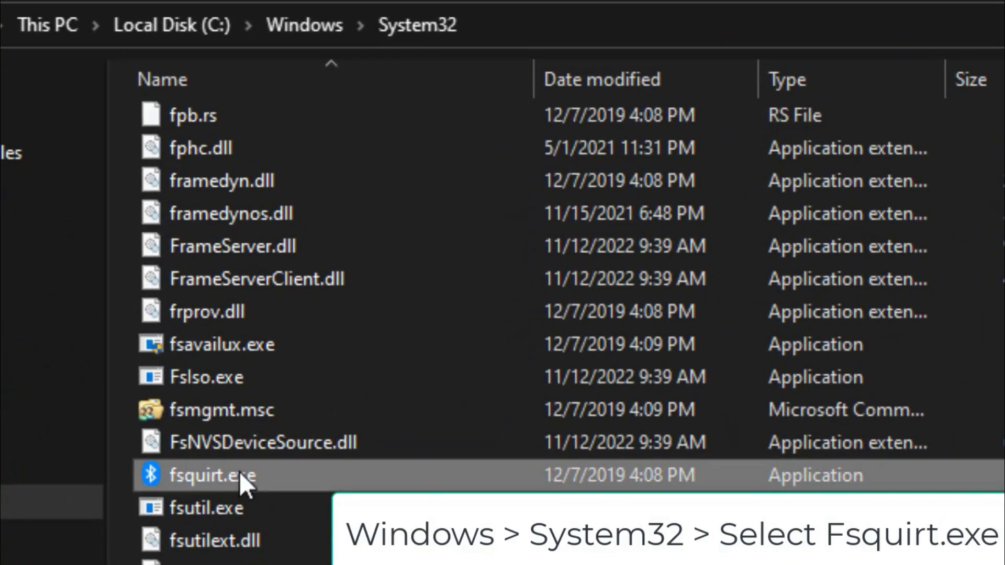